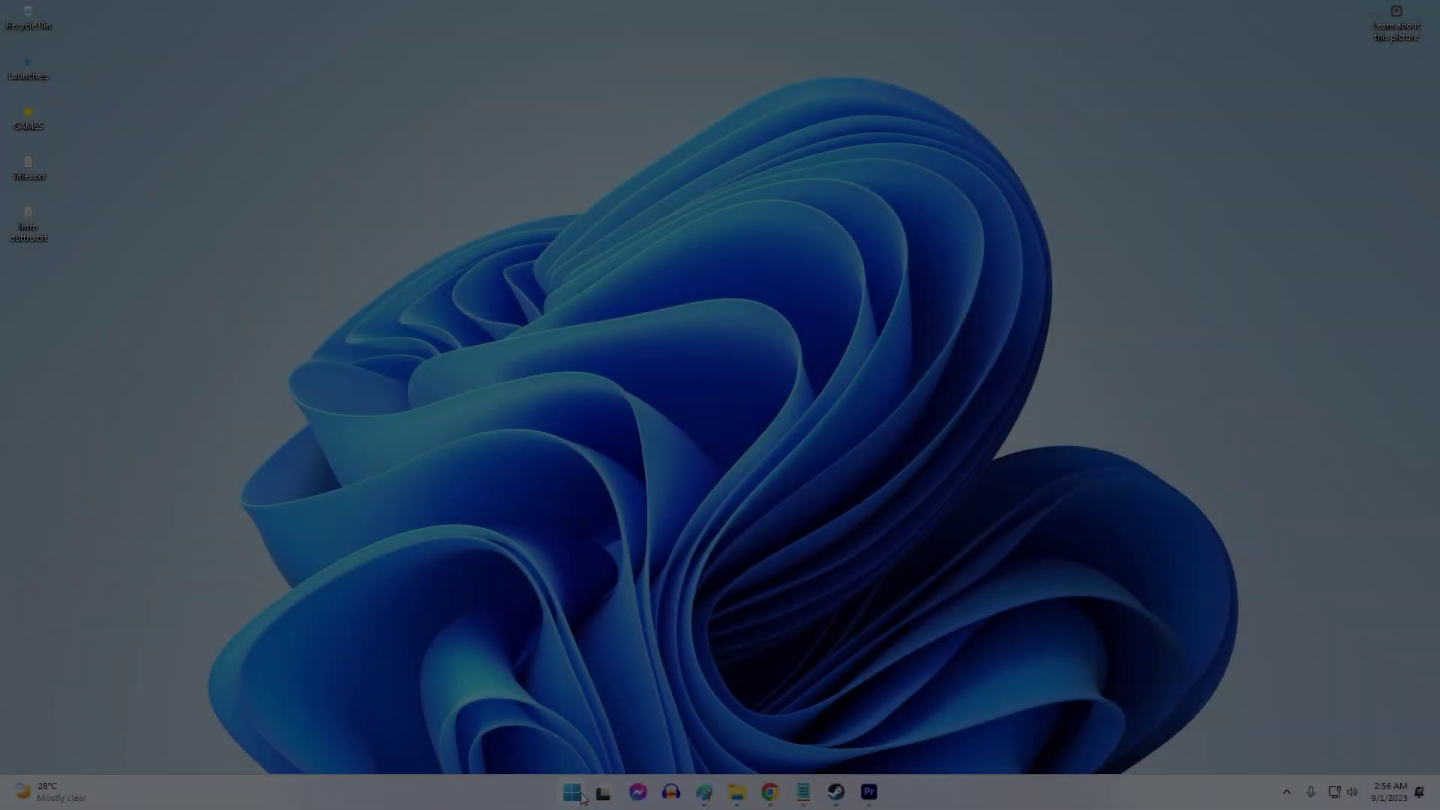
Restart the computer from Start, then sign out of the Steam account
left_click(582, 798)
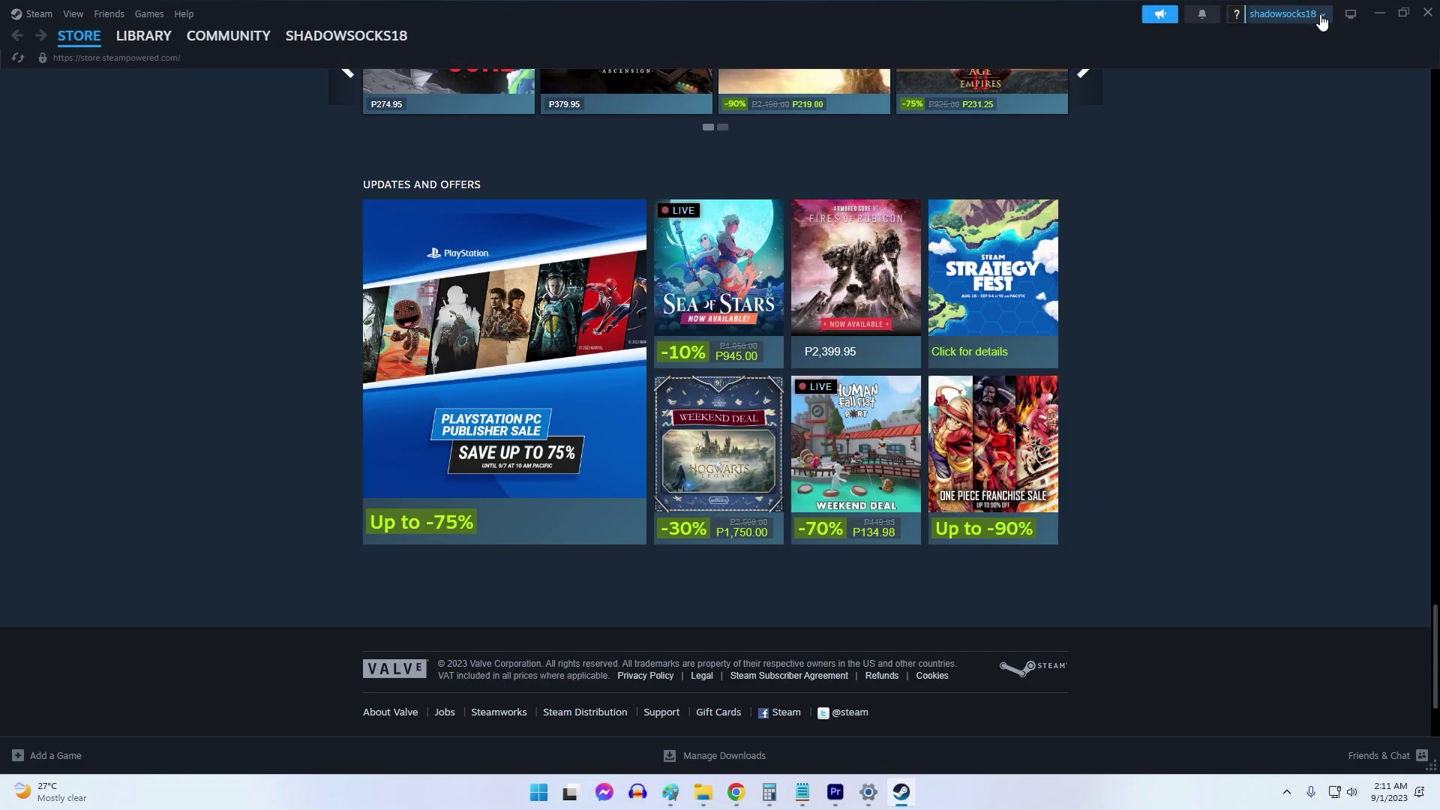
left_click(1284, 14)
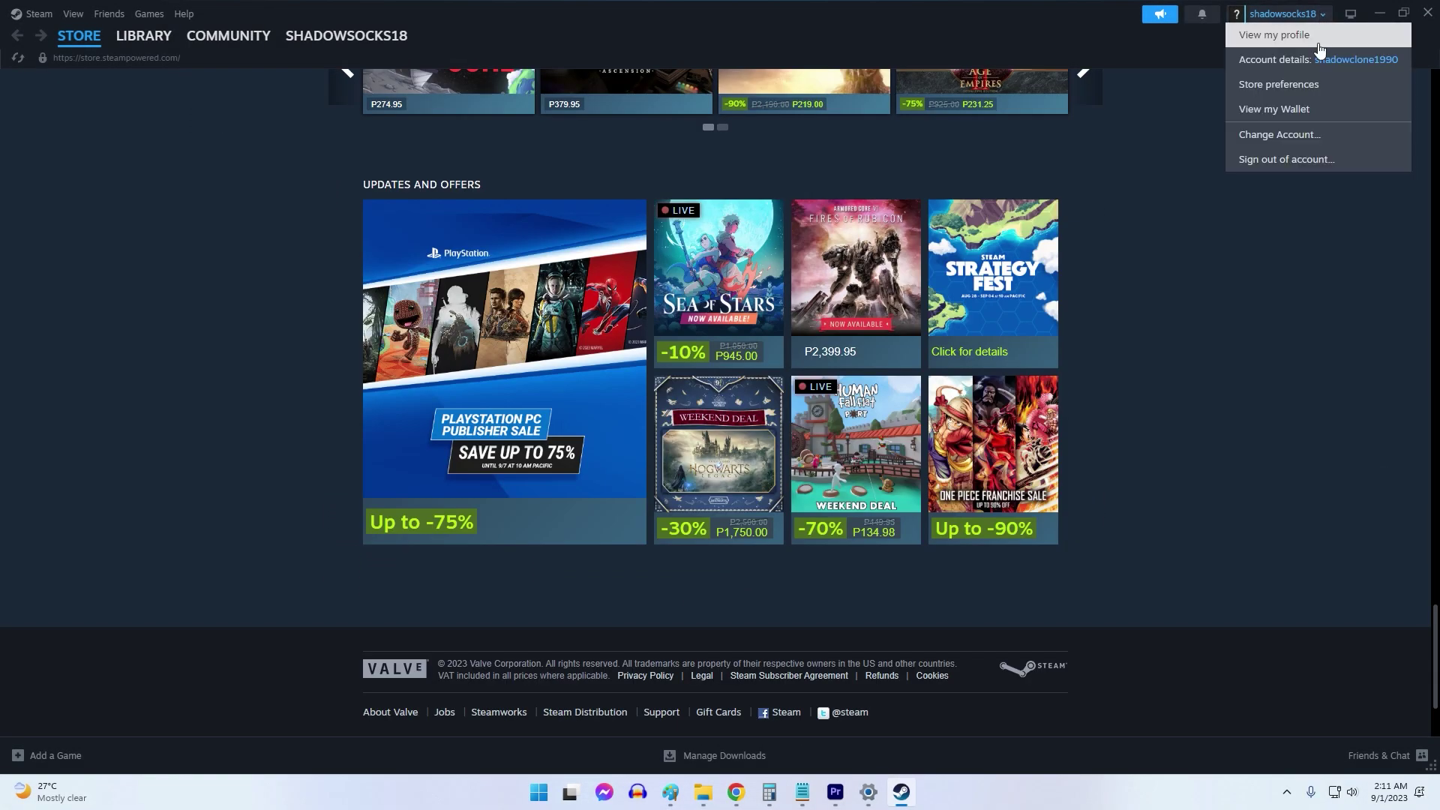
left_click(1297, 160)
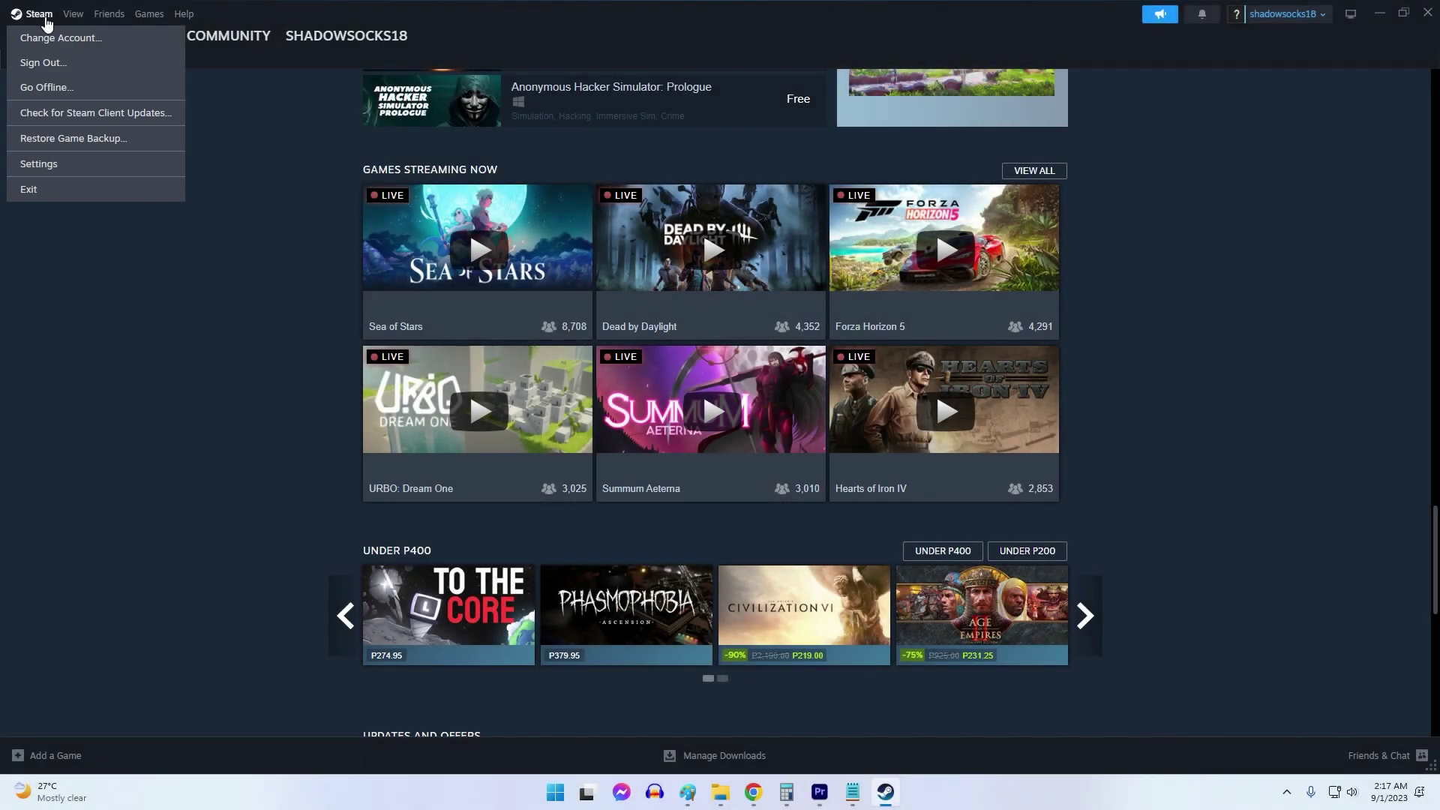
Clear Steam's local download cache from the Downloads settings
left_click(46, 165)
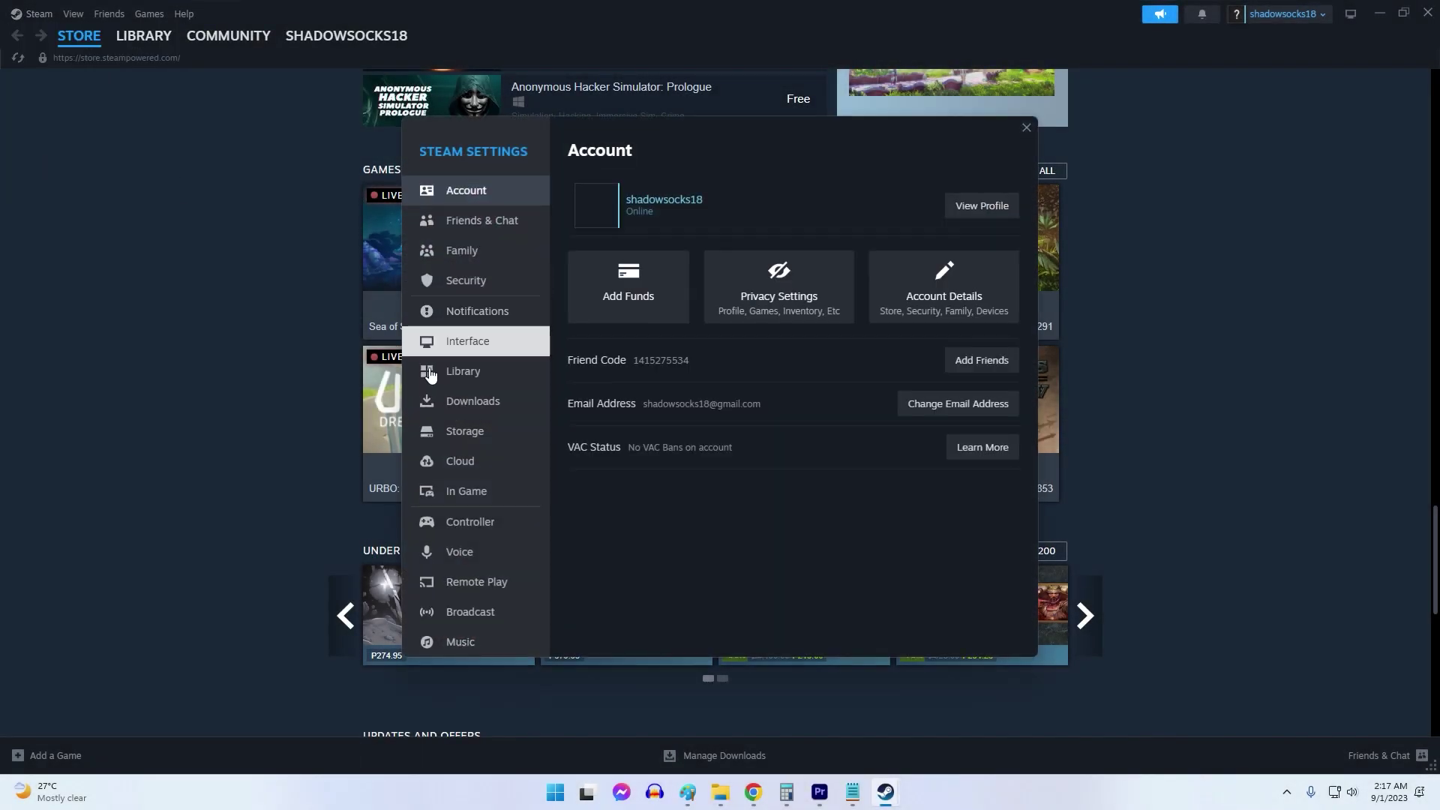
left_click(461, 412)
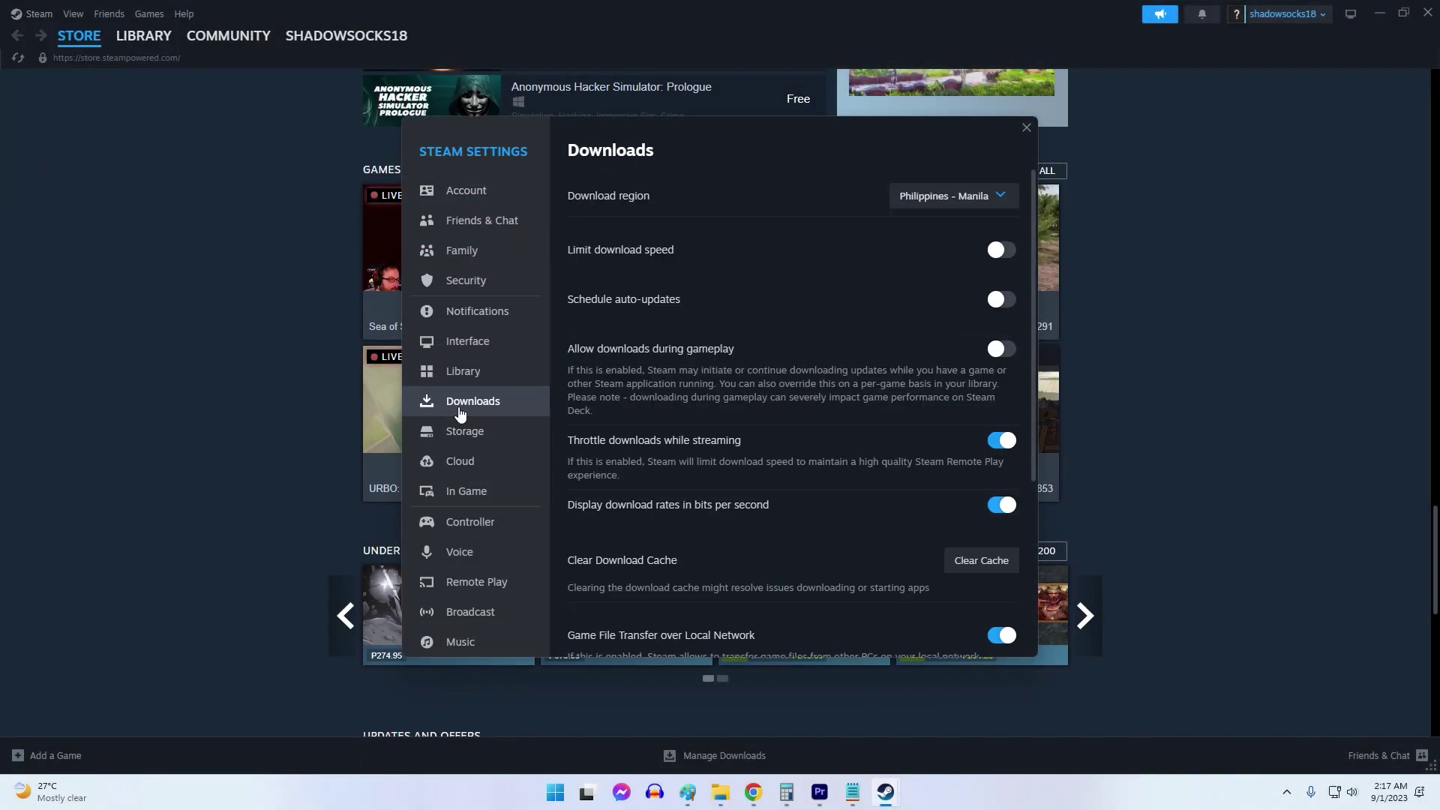
scroll(892, 325, "down", 3)
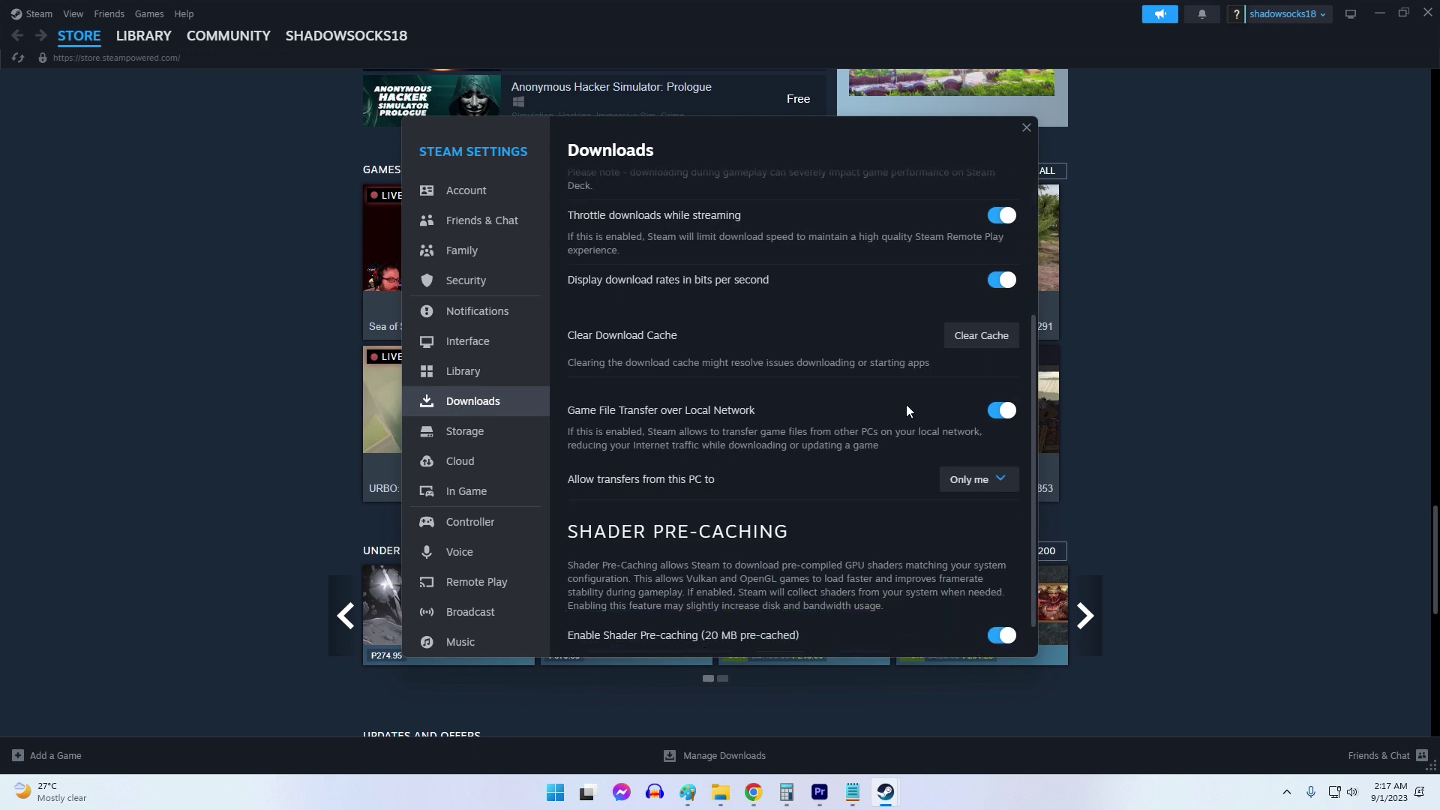
left_click(982, 337)
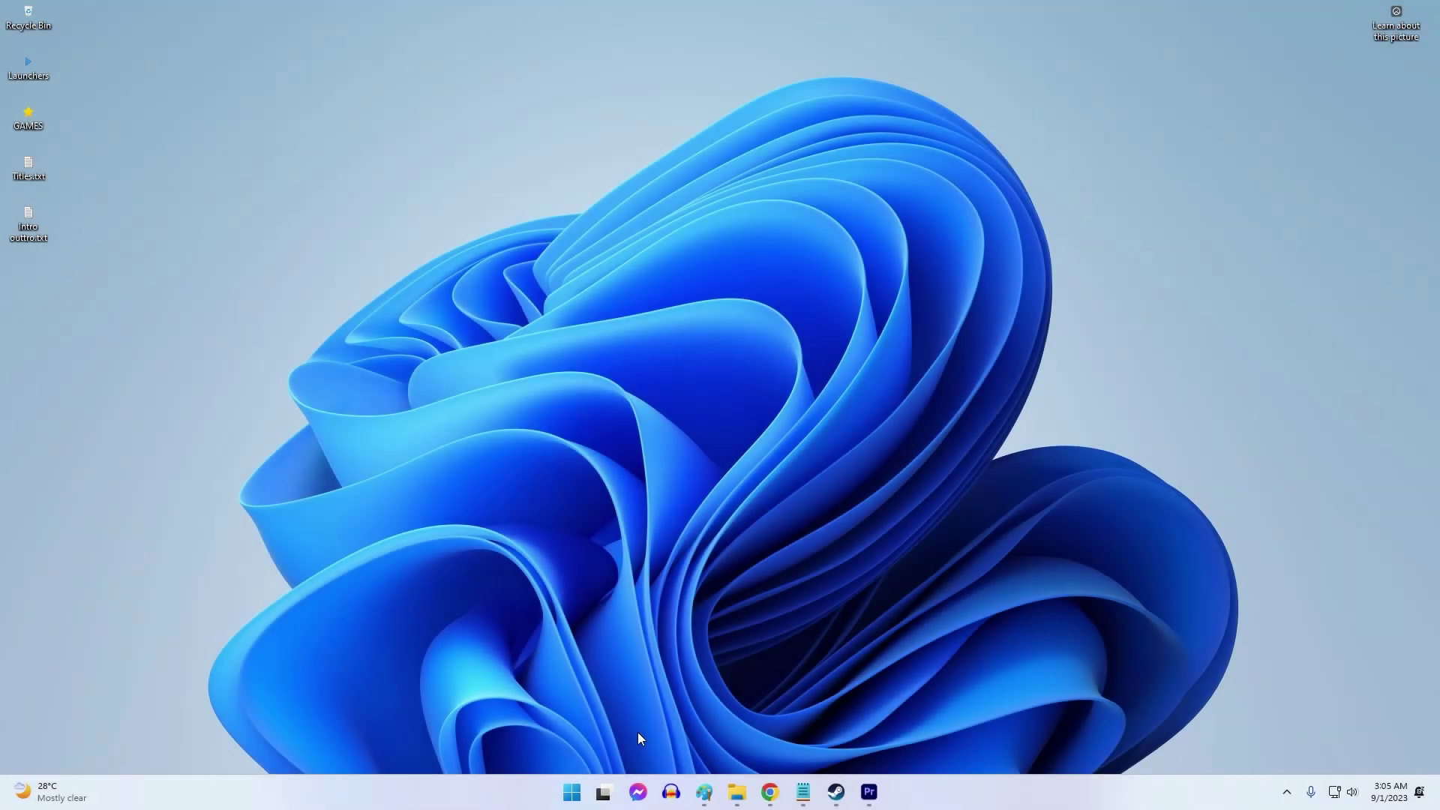
Open the Ethernet 2 connection's IPv4 properties through Control Panel's Network and Sharing Center
left_click(572, 792)
type("cont")
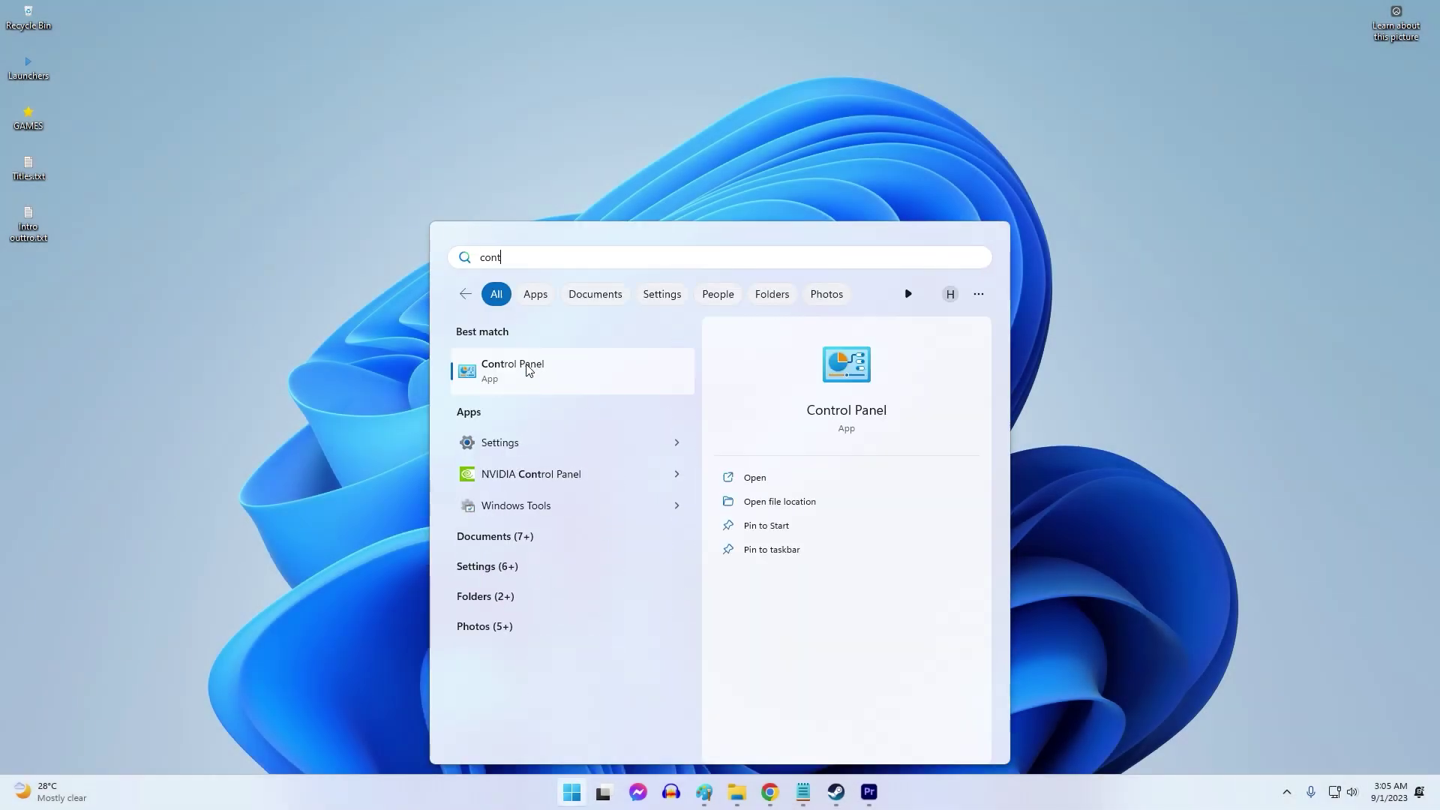
left_click(528, 369)
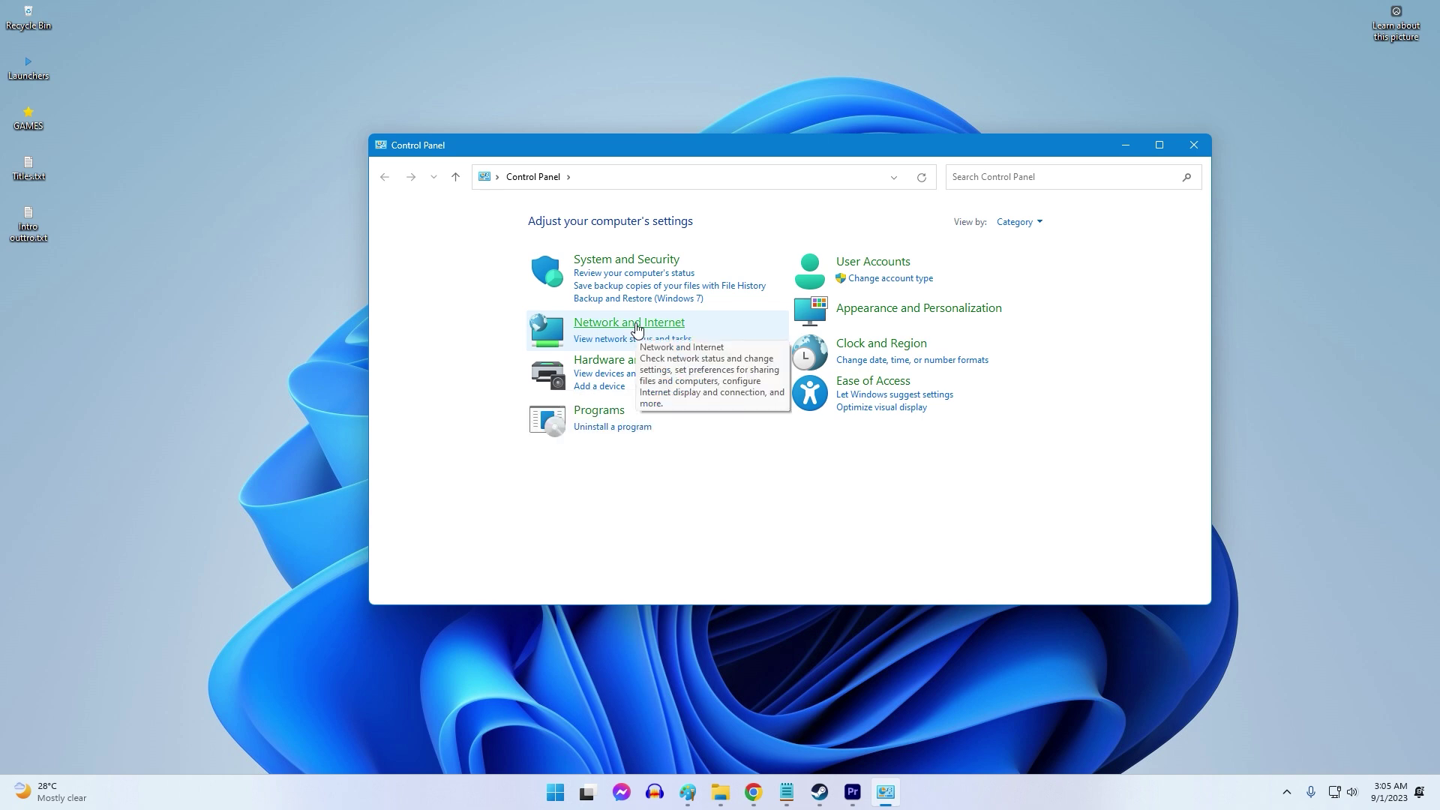
left_click(636, 325)
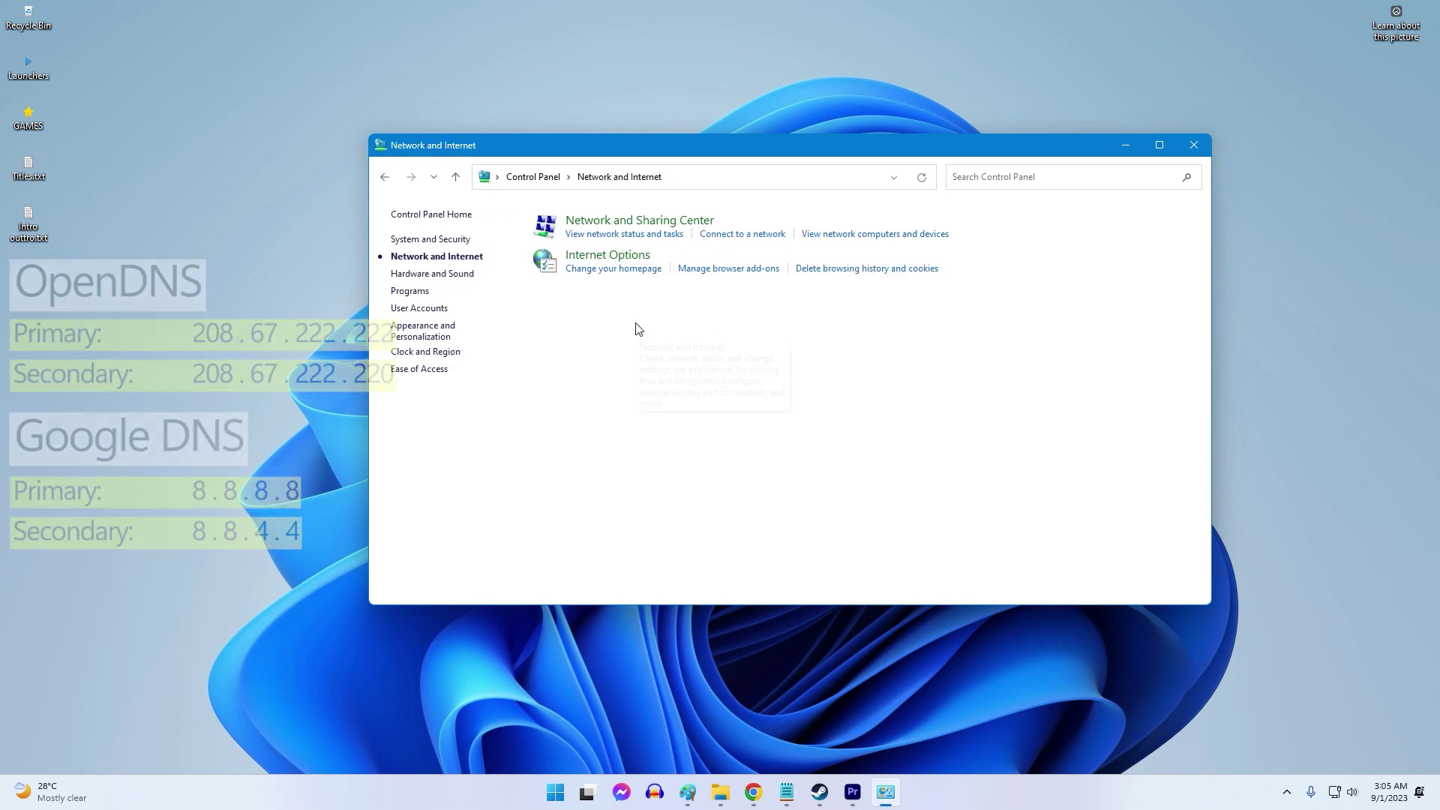
left_click(625, 222)
left_click(872, 279)
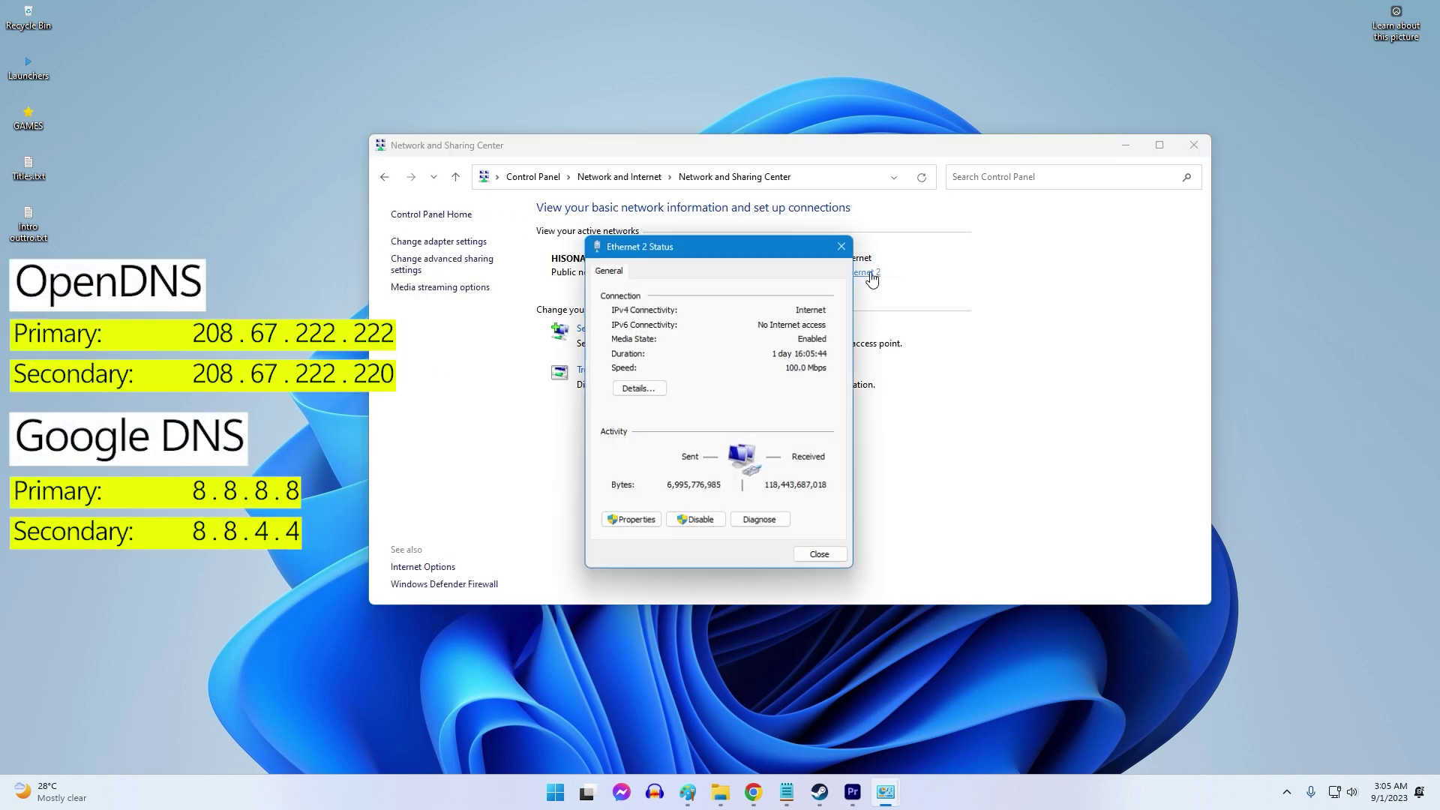
left_click(629, 523)
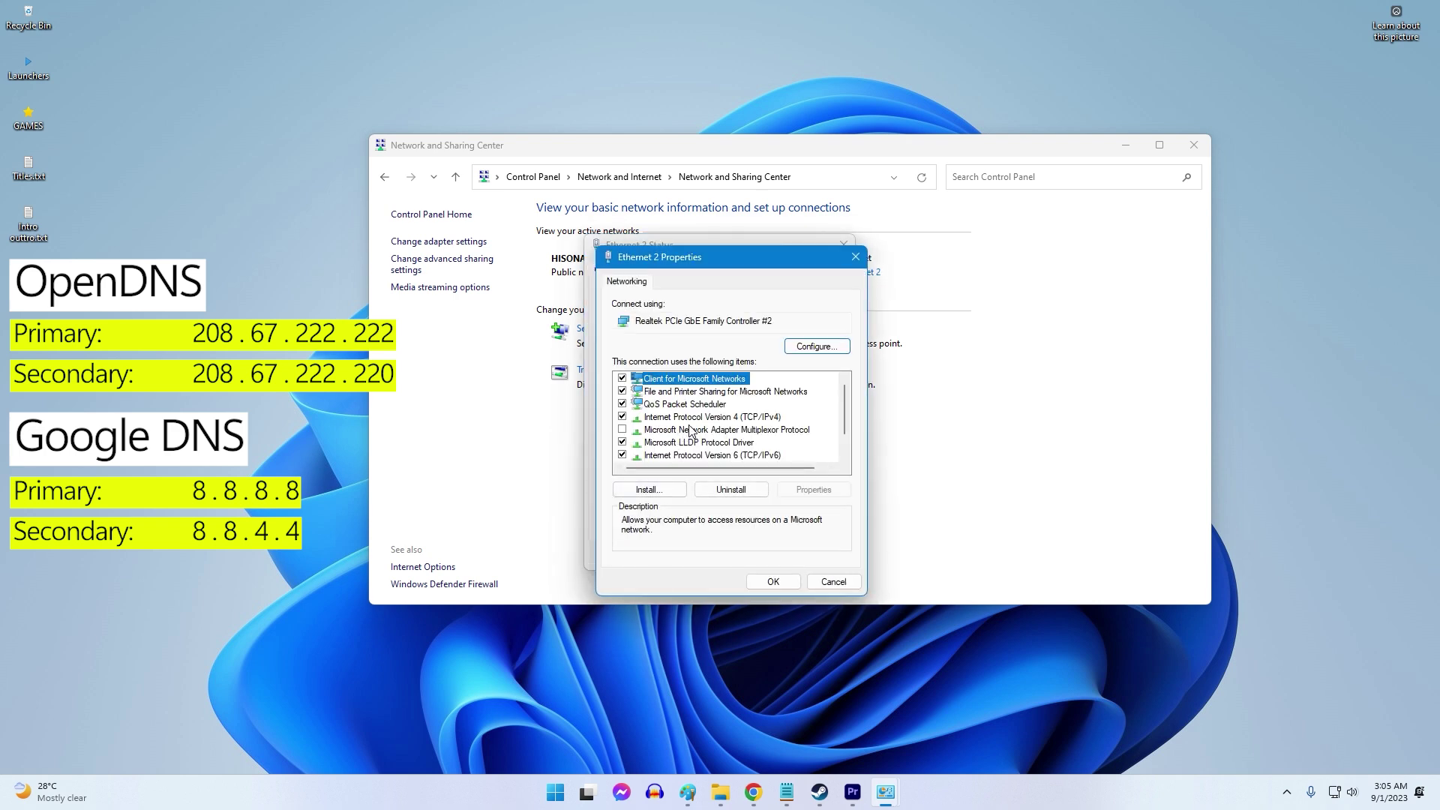
double_click(729, 417)
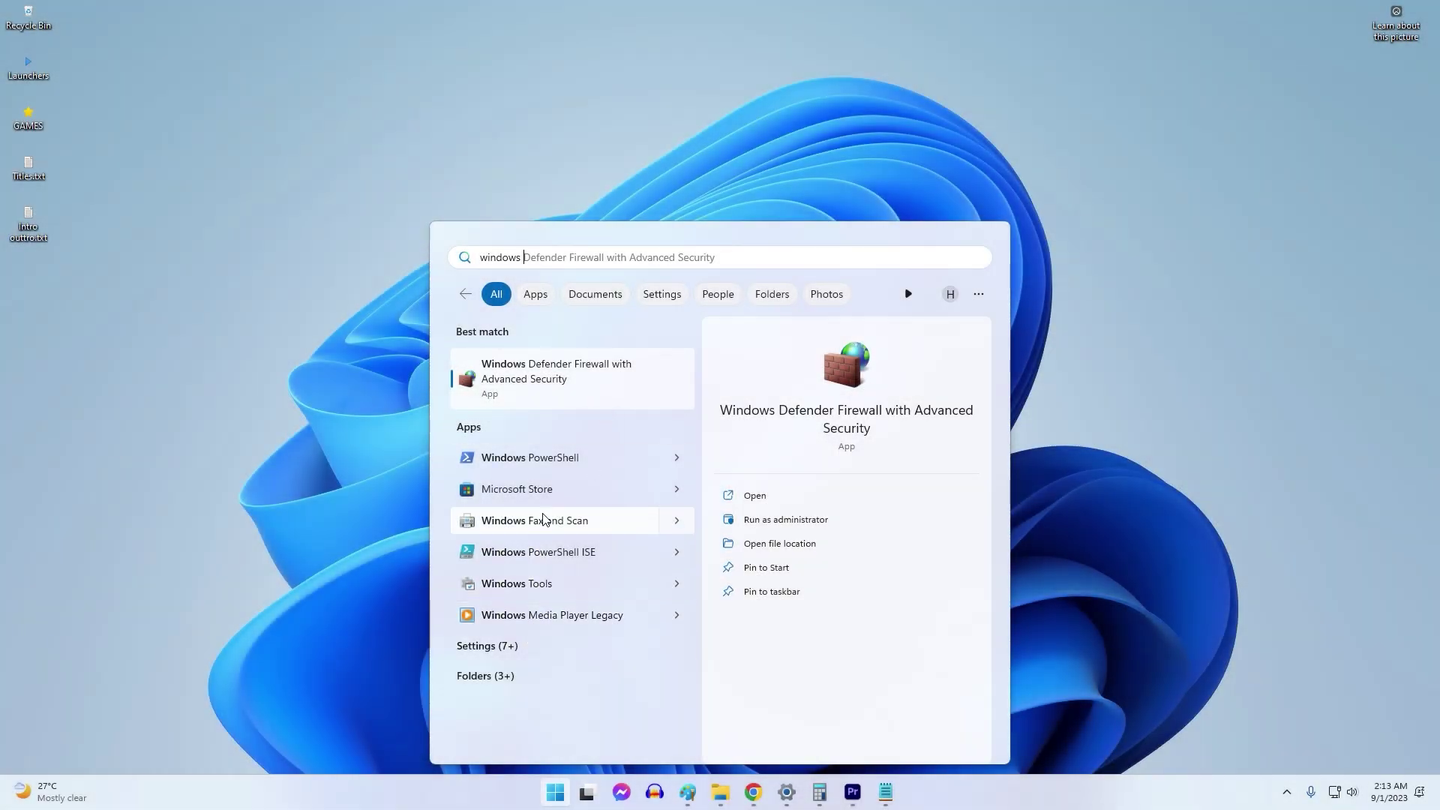
Switch Real-time protection off in Windows Security's Virus & threat protection settings
left_click(529, 648)
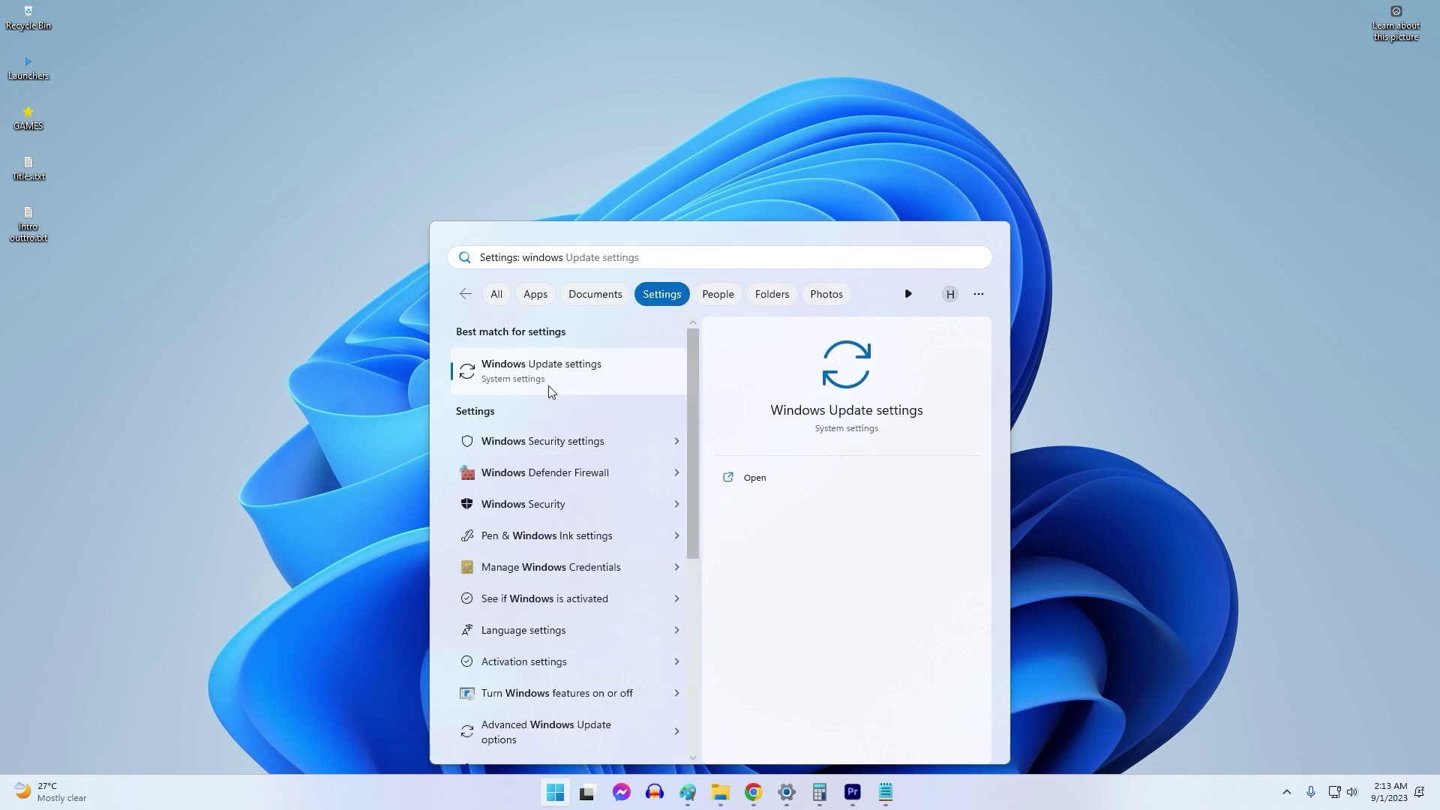
left_click(553, 448)
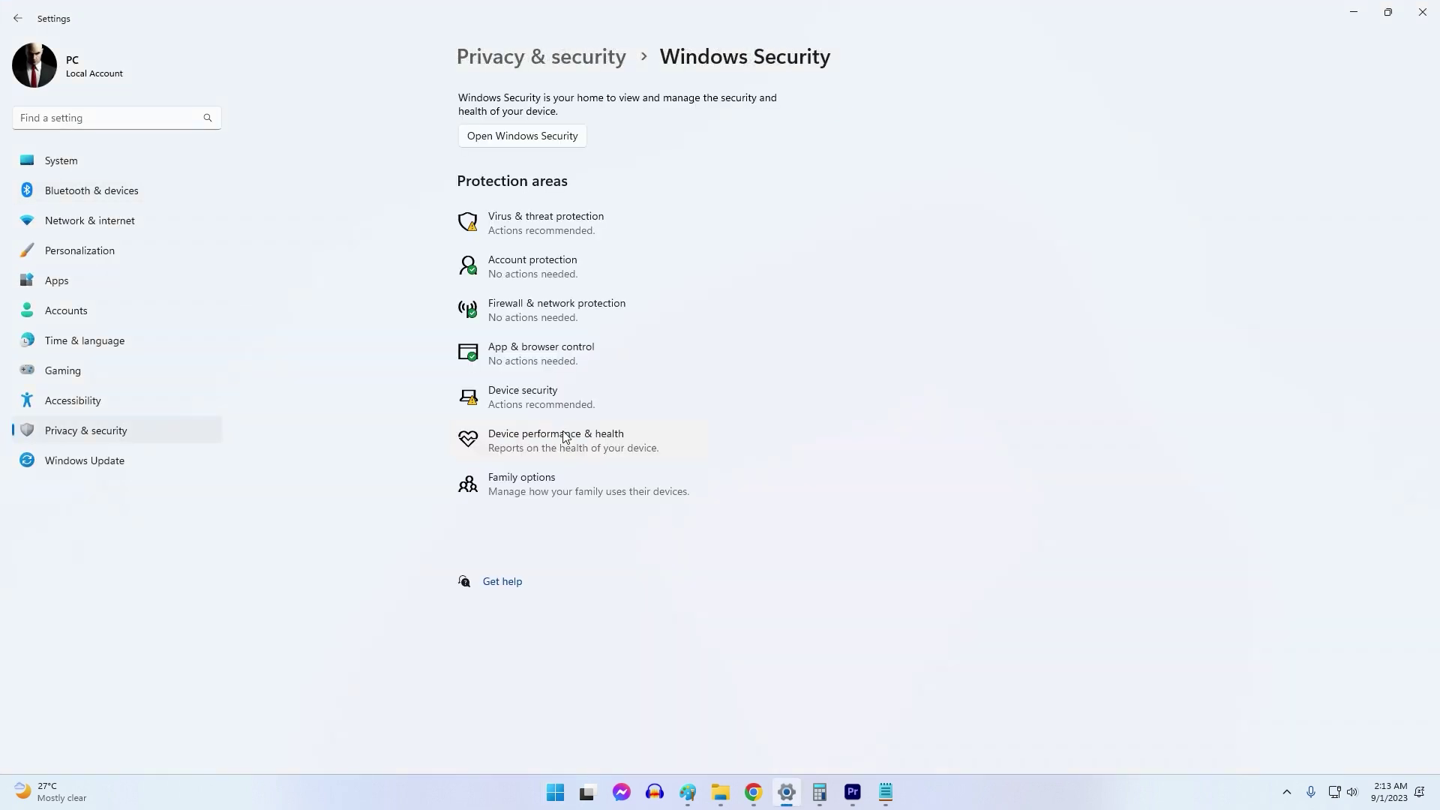
left_click(529, 216)
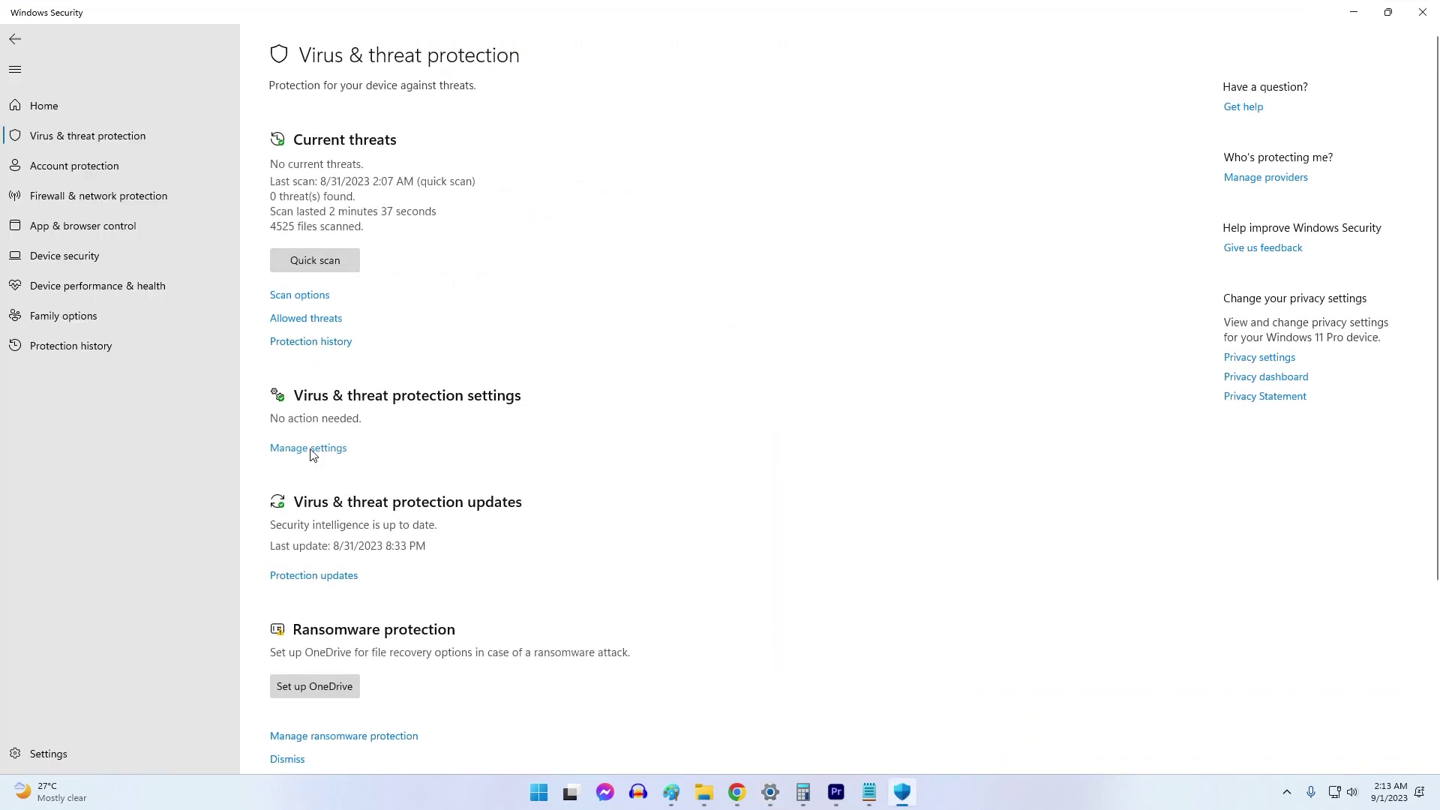
left_click(312, 448)
left_click(289, 239)
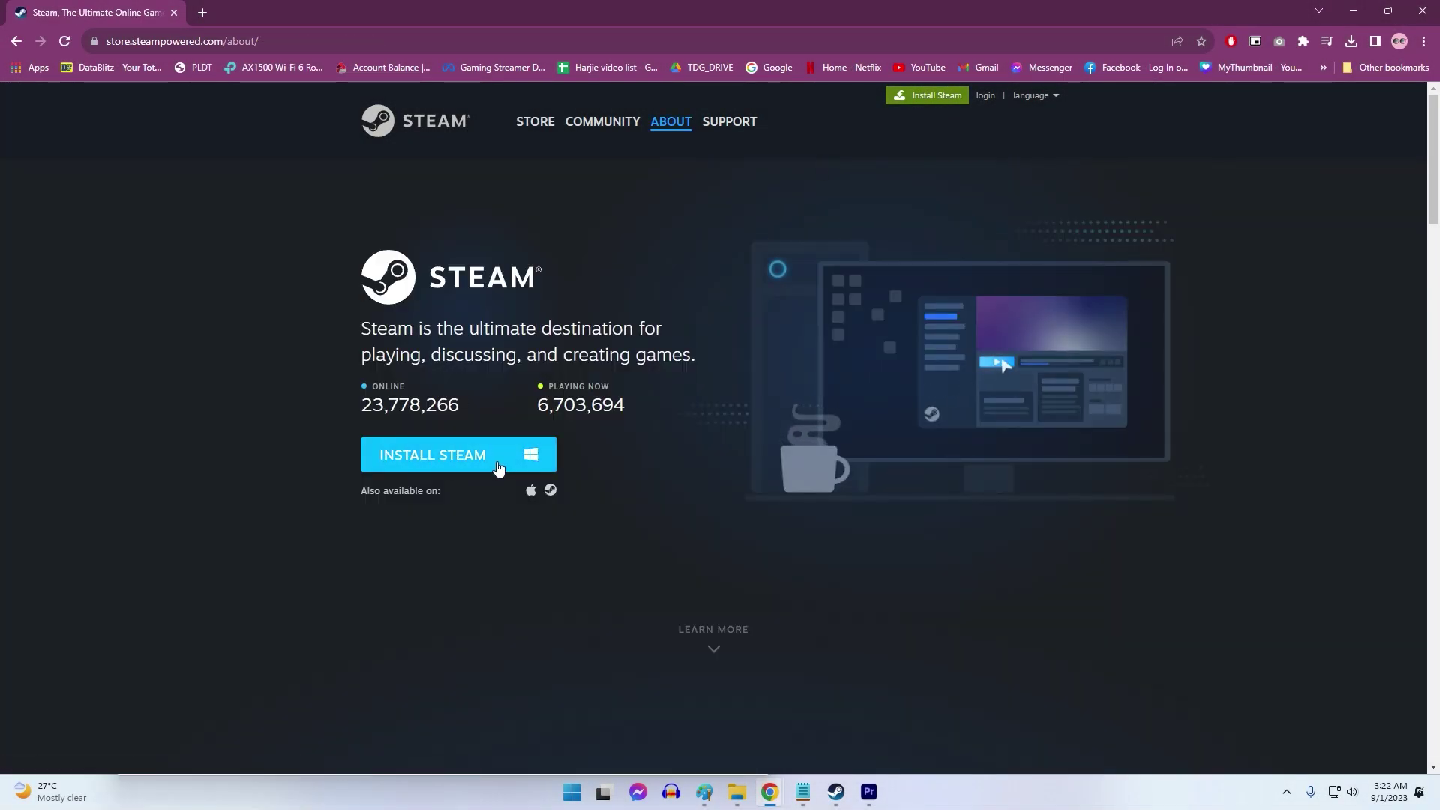
Run SteamSetup.exe from Chrome's downloads, keeping English, up to the install location page
left_click(1351, 41)
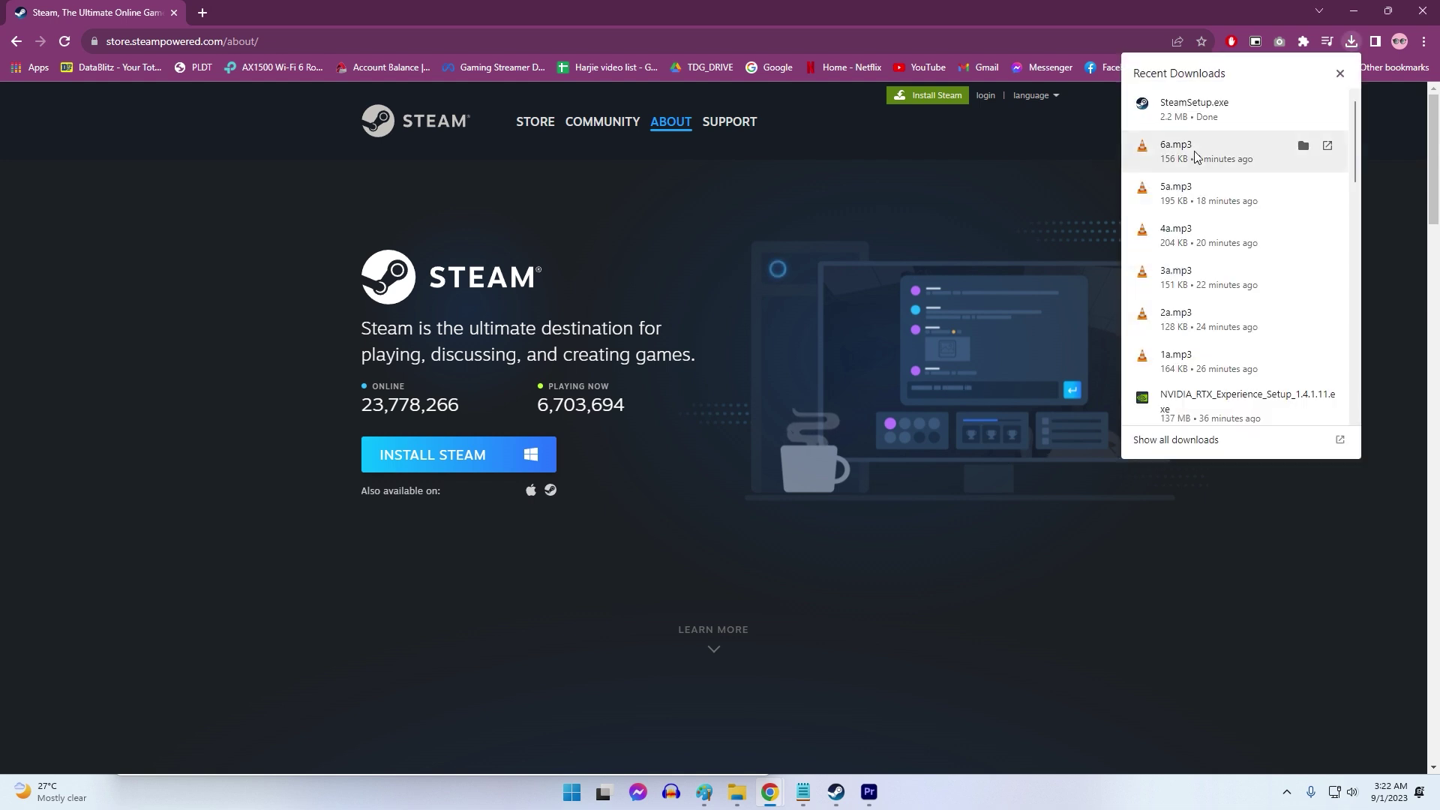
left_click(1208, 106)
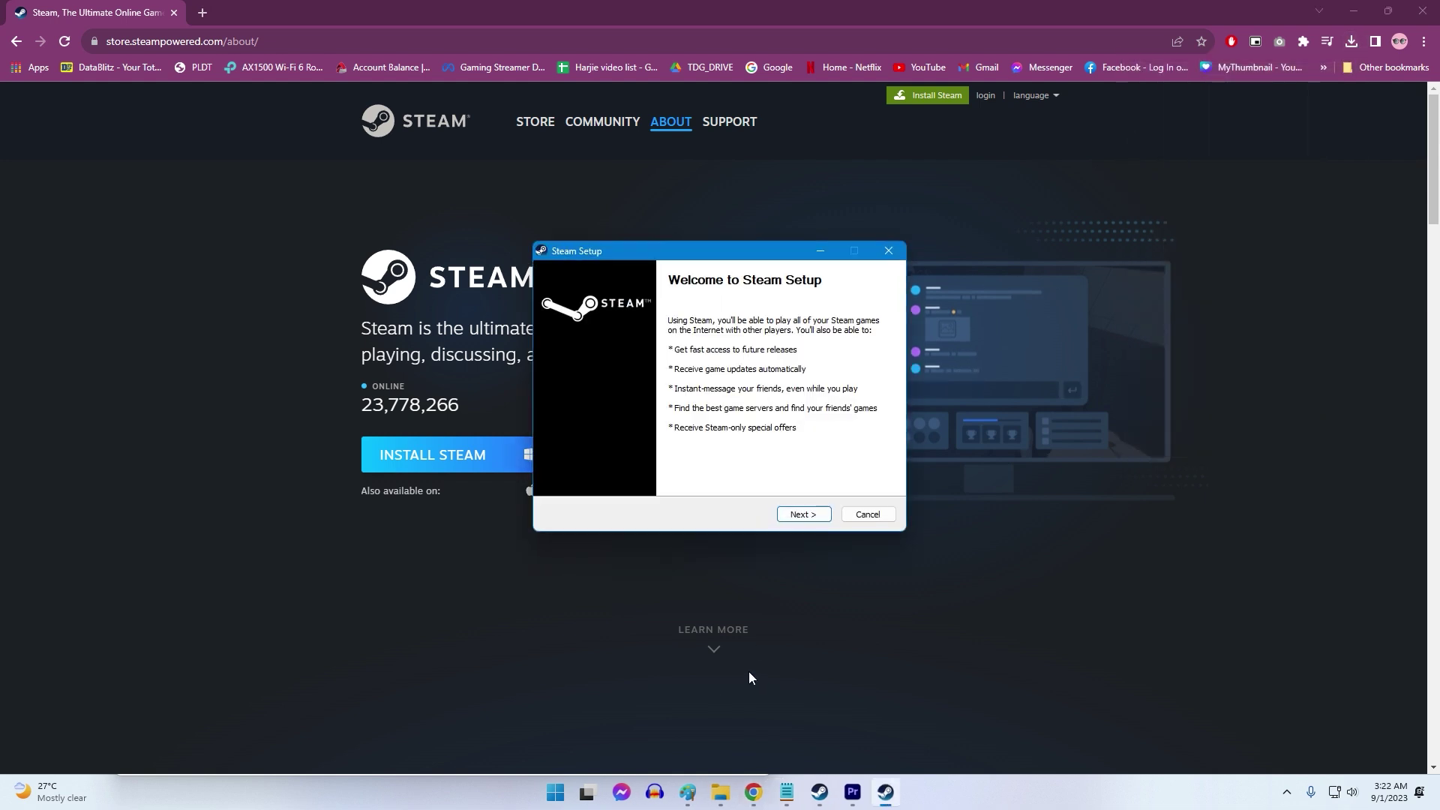
left_click(800, 514)
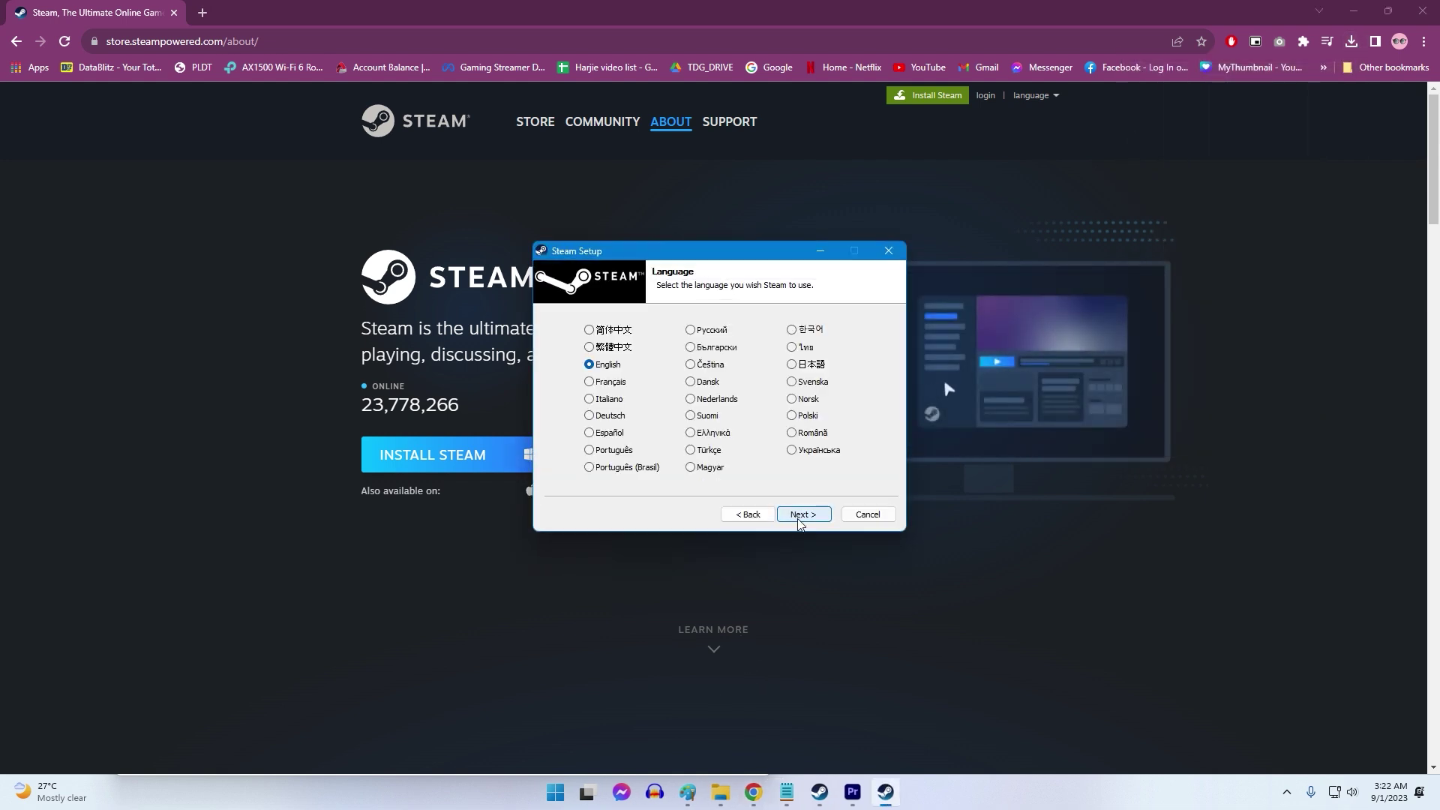
left_click(801, 517)
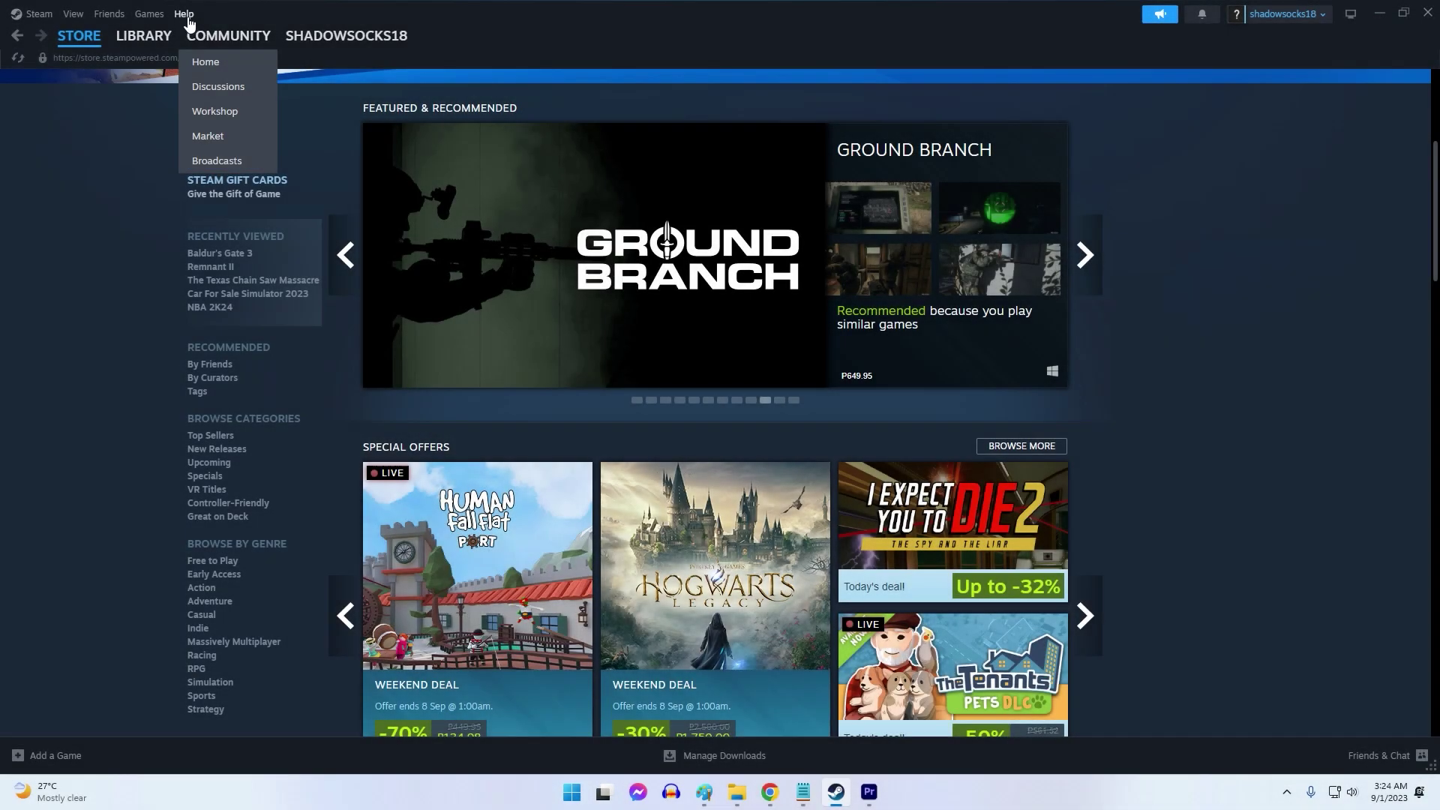
Search Steam Support for 'no connection' and scroll through the matching articles
left_click(185, 15)
left_click(229, 44)
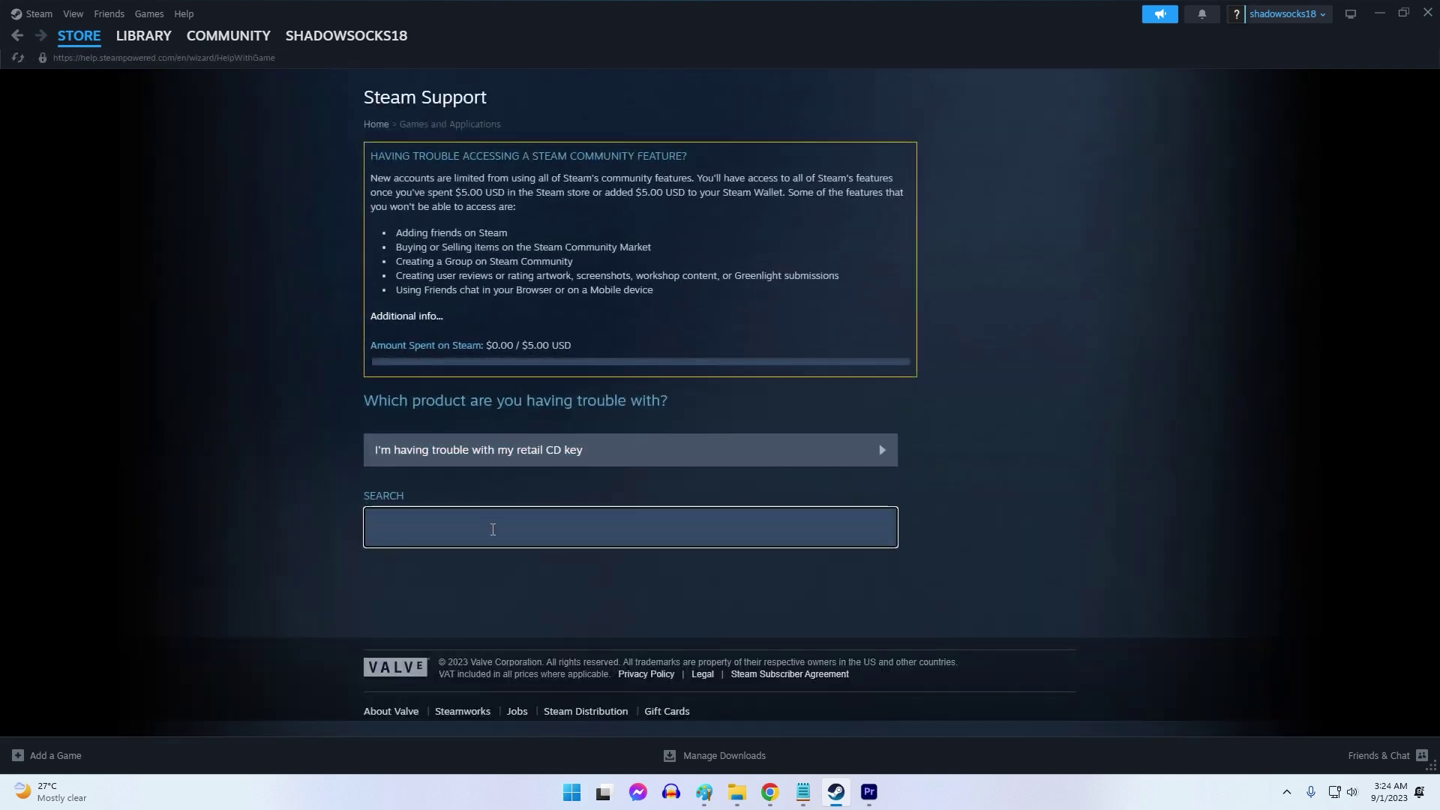
type("no connection")
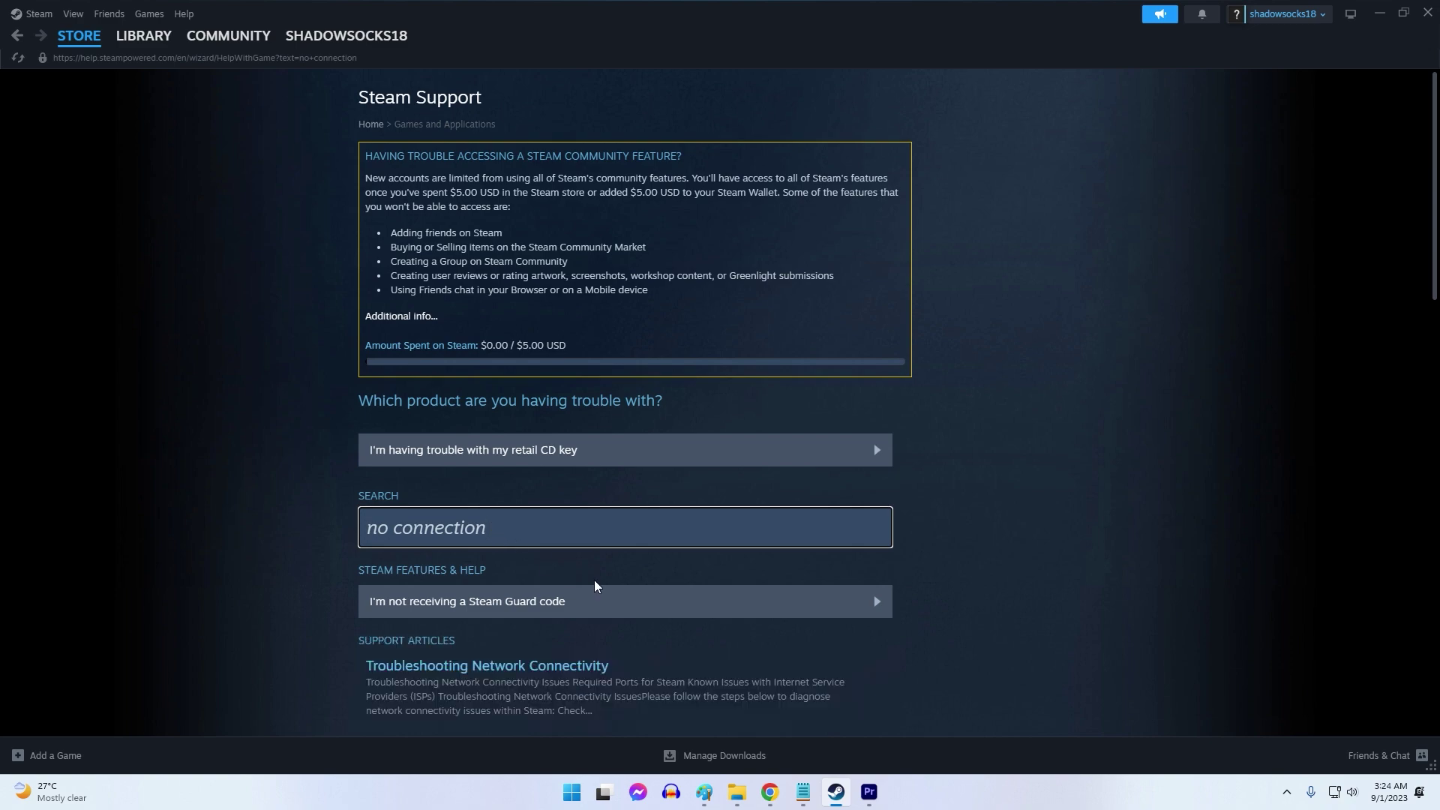
scroll(1083, 518, "down", 4)
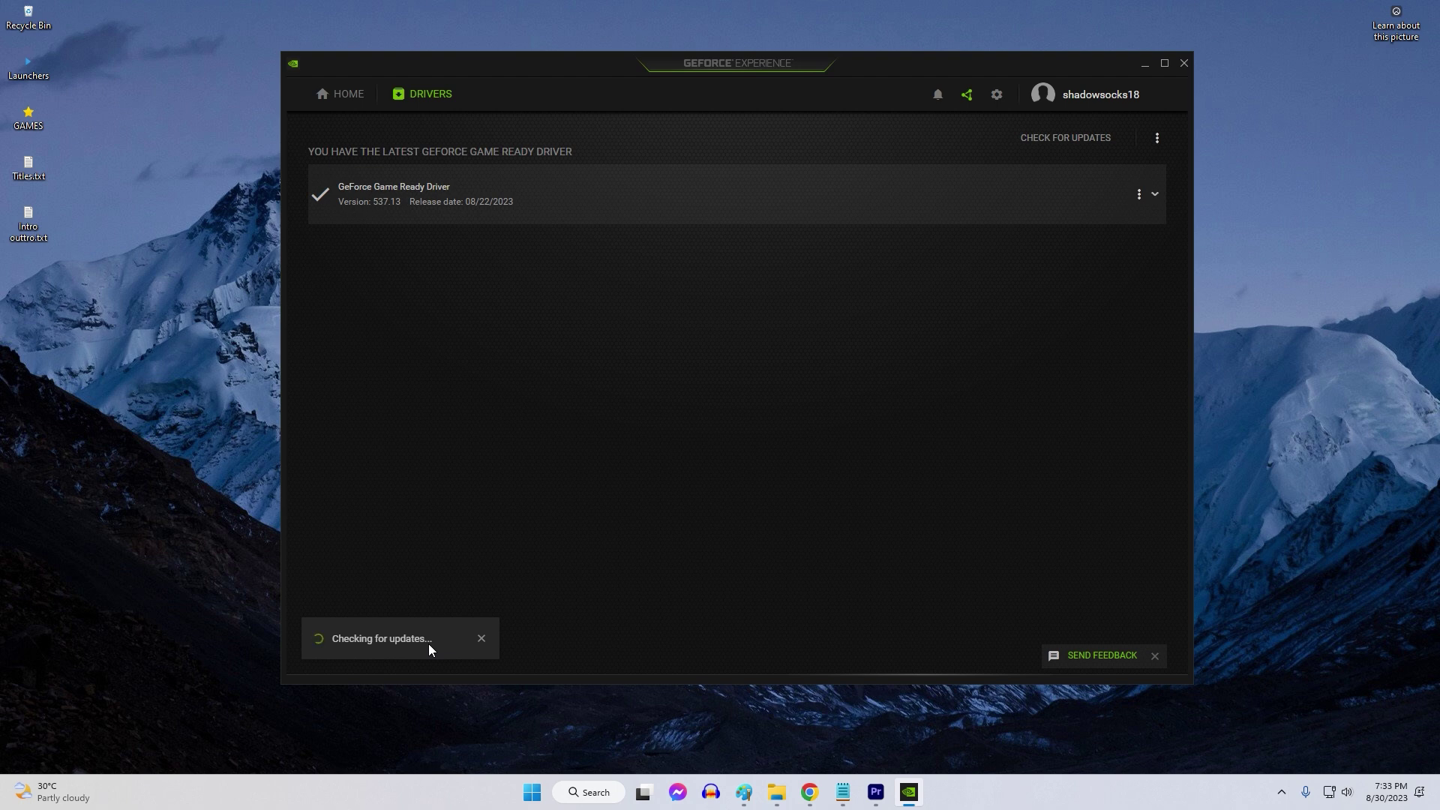
Expand the 537.13 Game Ready driver details and browse its Cyberpunk and DLSS 3.5 slides
left_click(1019, 196)
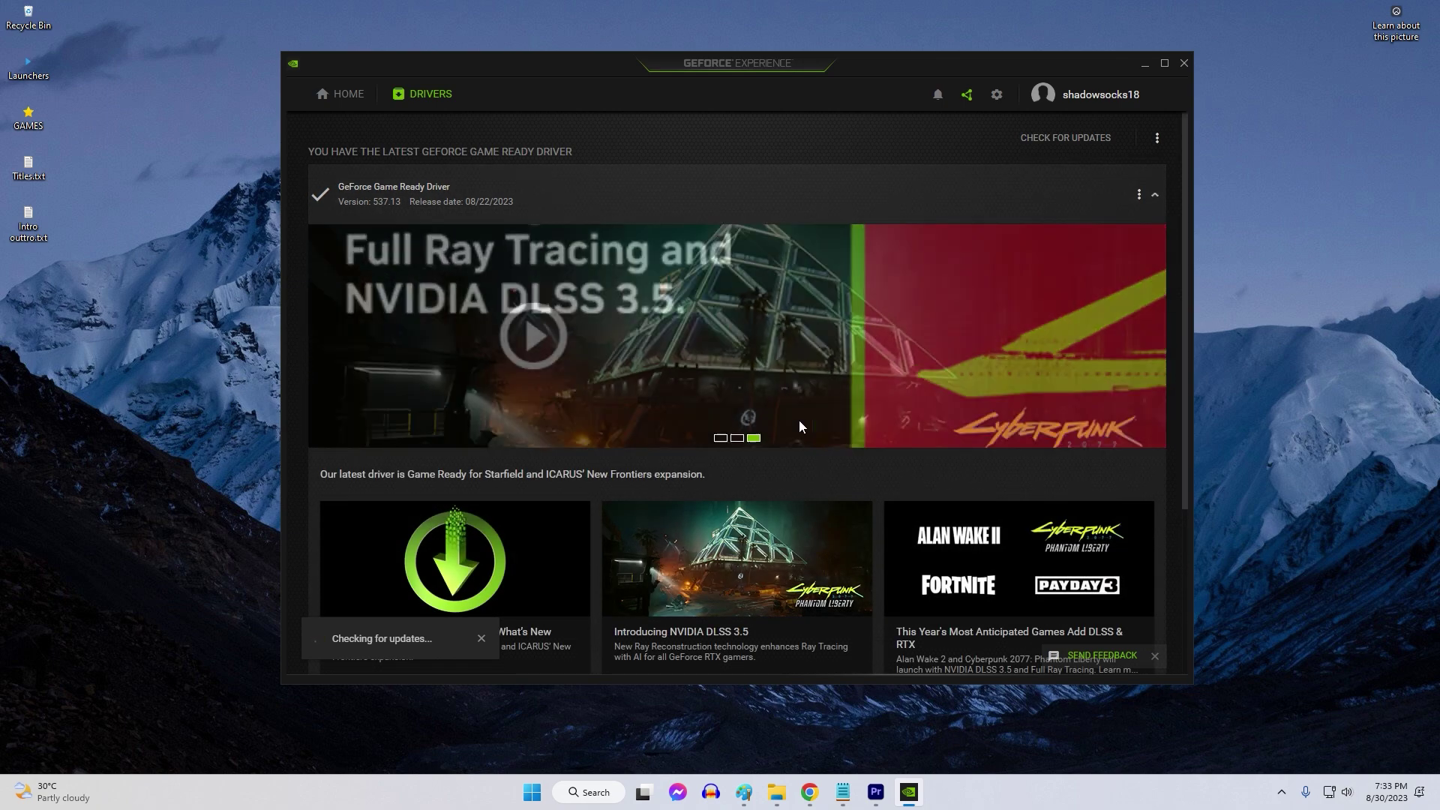
left_click(737, 440)
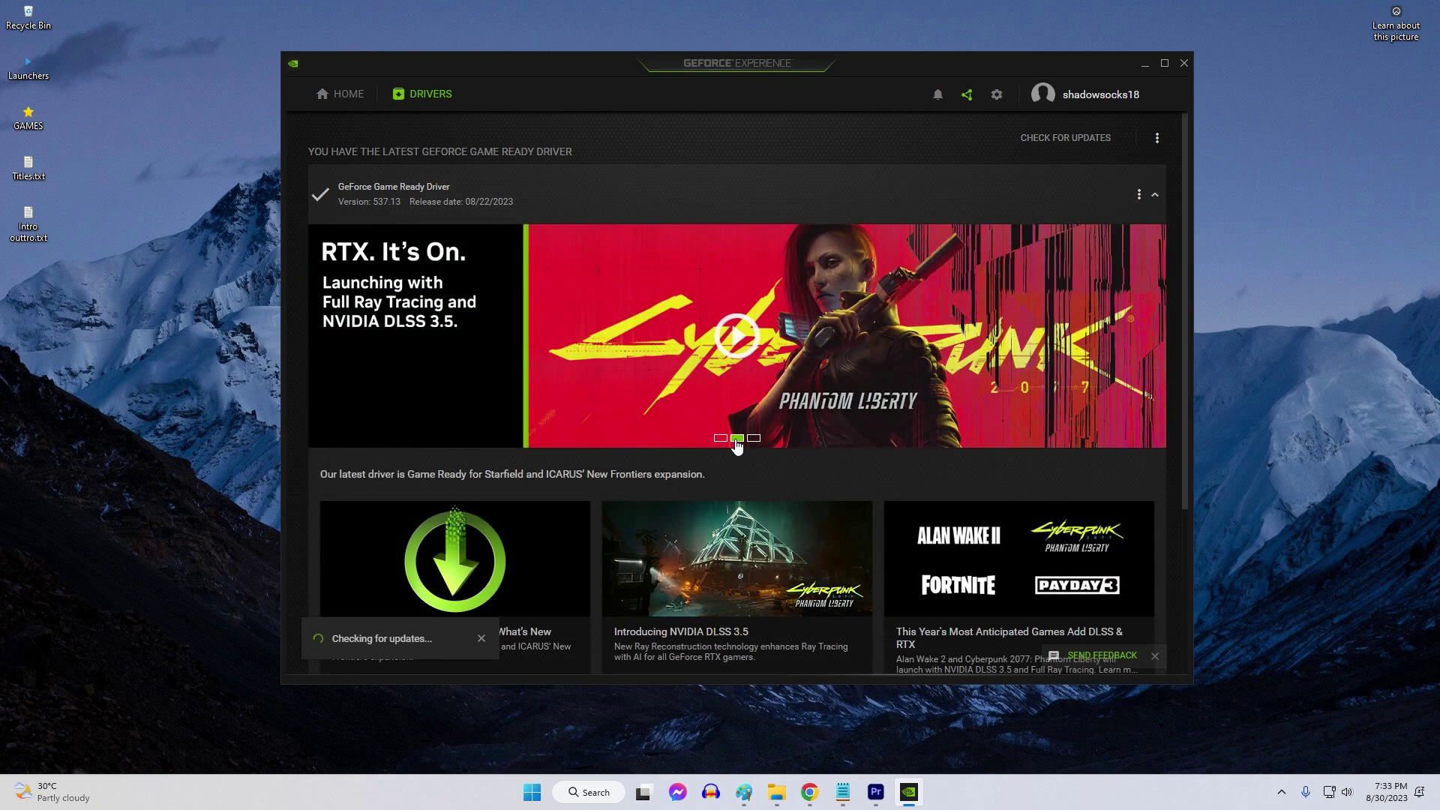
left_click(722, 438)
scroll(888, 588, "down", 3)
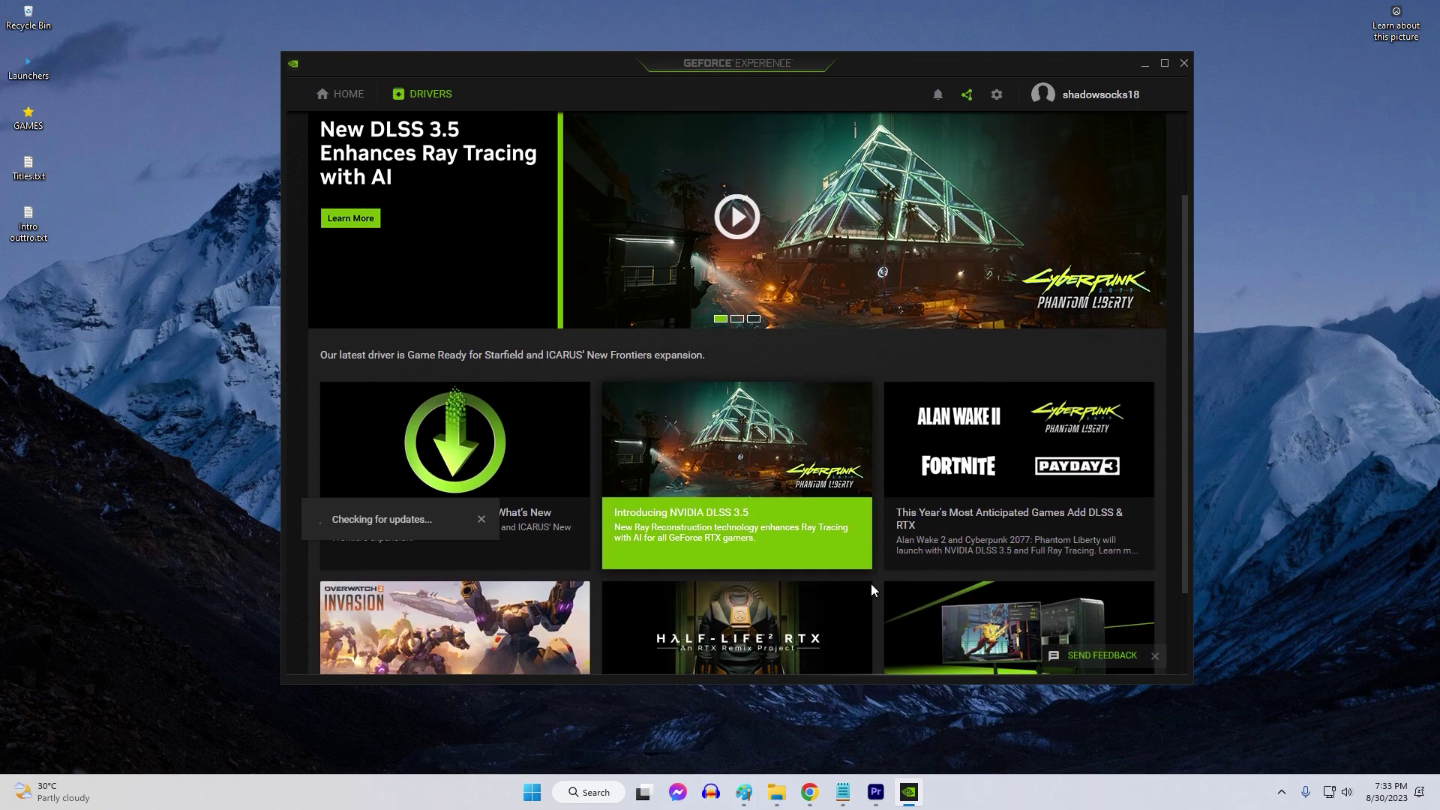